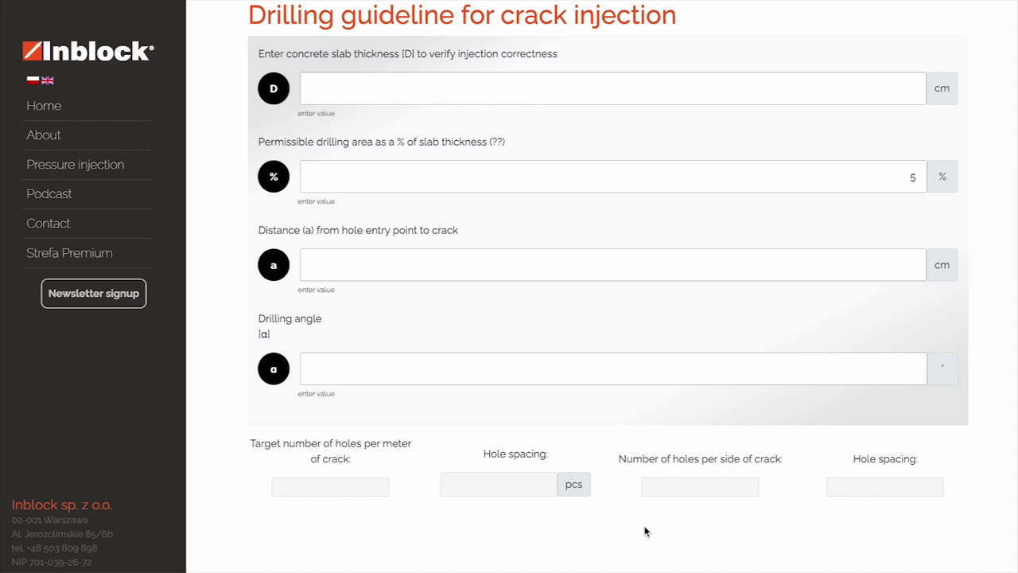
Enter a slab thickness D of 30 cm.
{"action": "double_click", "coordinate": [275, 55]}
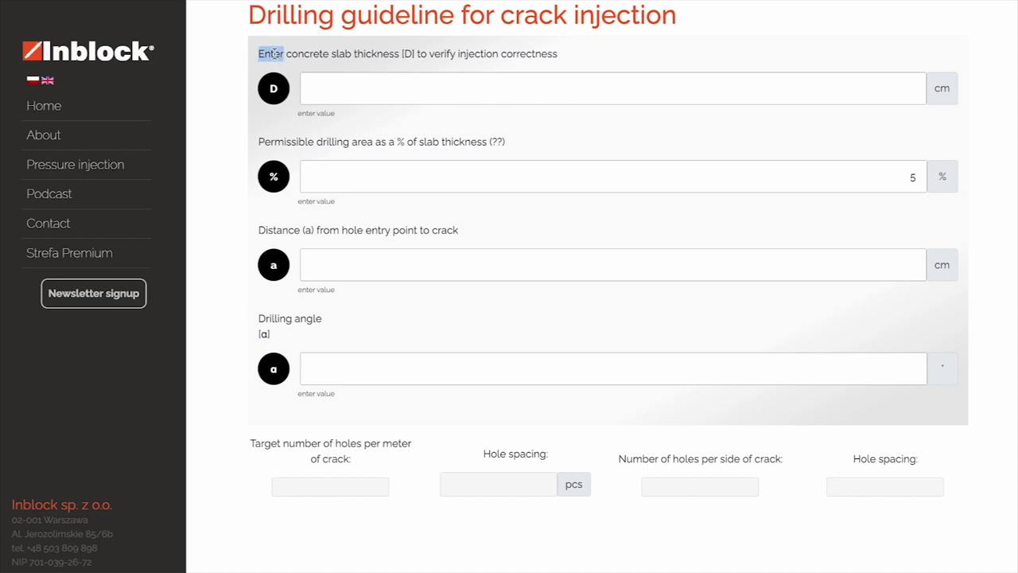
{"action": "left_click", "coordinate": [559, 53], "text": "shift"}
{"action": "left_click", "coordinate": [502, 91]}
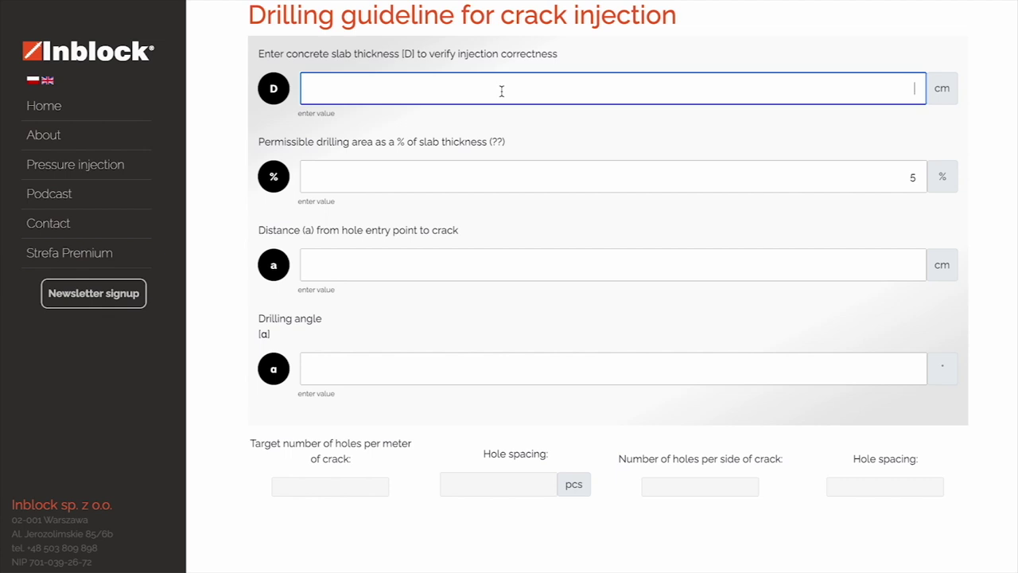
{"action": "type", "text": "30"}
{"action": "key", "text": "Tab"}
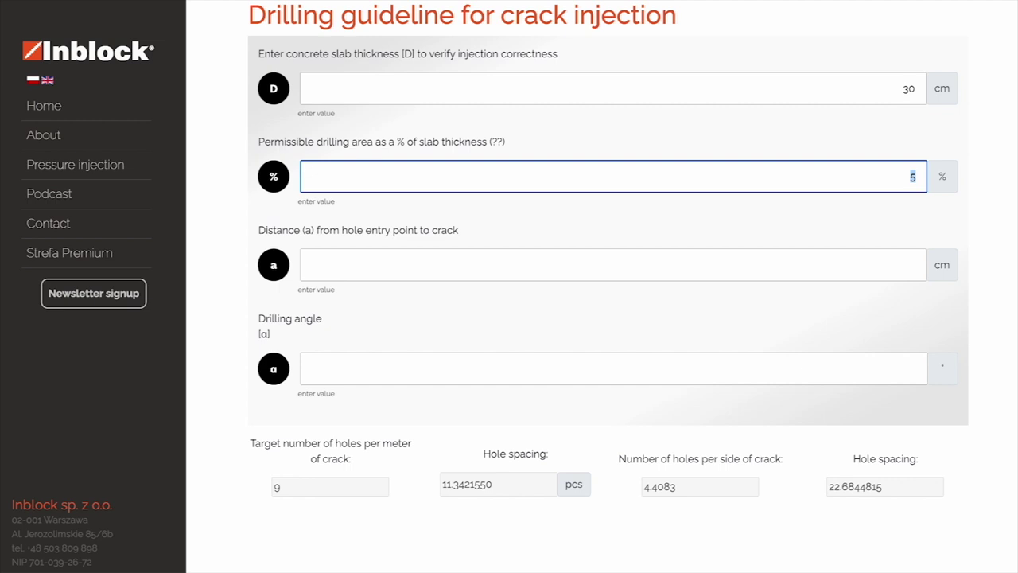
Set the permissible drilling area to 5 %.
{"action": "double_click", "coordinate": [277, 143]}
{"action": "key", "text": "ctrl+shift+Right"}
{"action": "key", "text": "ctrl+shift+Right"}
{"action": "key", "text": "ctrl+shift+Right"}
{"action": "key", "text": "ctrl+shift+Right"}
{"action": "key", "text": "ctrl+shift+Right"}
{"action": "key", "text": "ctrl+shift+Right"}
{"action": "key", "text": "ctrl+shift+Right"}
{"action": "key", "text": "ctrl+shift+Right"}
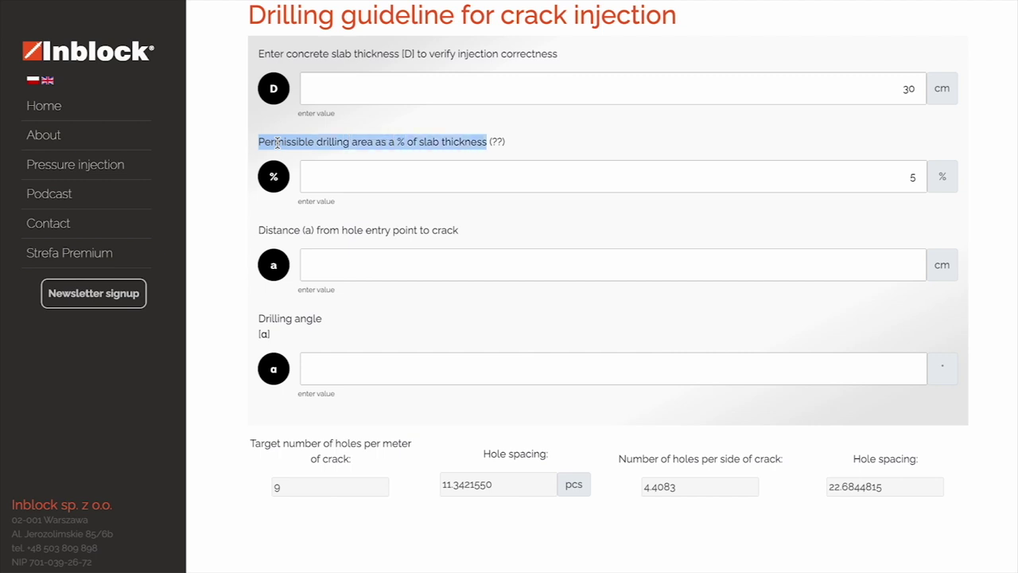
{"action": "key", "text": "Tab"}
{"action": "type", "text": "10"}
{"action": "key", "text": "BackSpace"}
{"action": "key", "text": "BackSpace"}
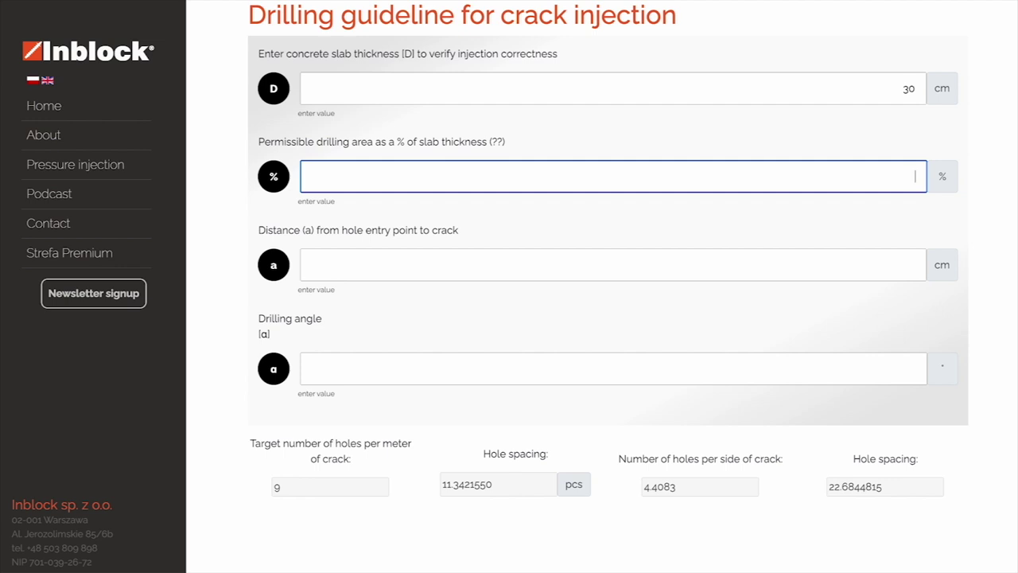
{"action": "type", "text": "5"}
{"action": "key", "text": "BackSpace"}
{"action": "type", "text": "5"}
{"action": "key", "text": "Tab"}
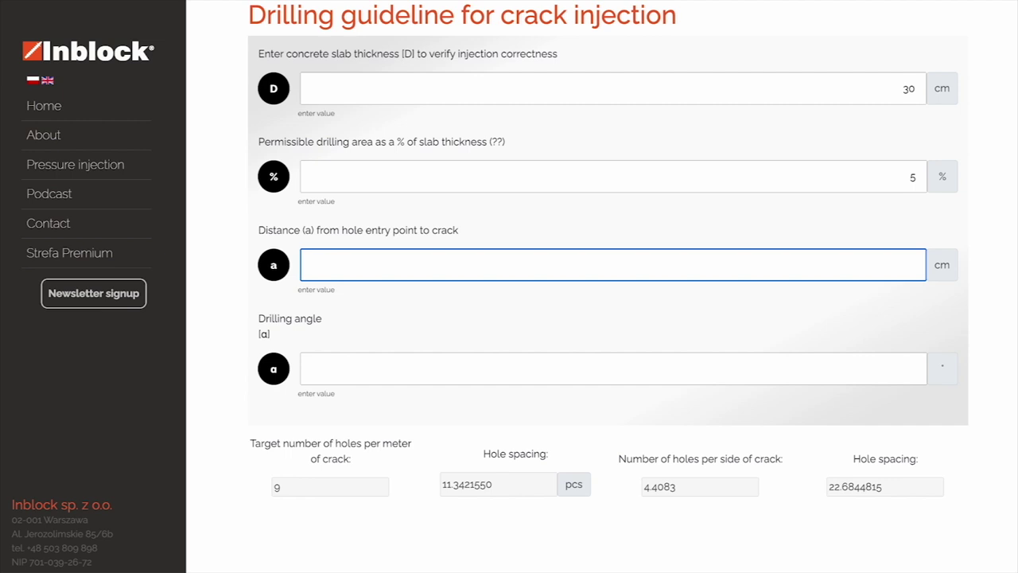
Enter a 15 cm distance (a) from hole entry to crack.
{"action": "double_click", "coordinate": [267, 229]}
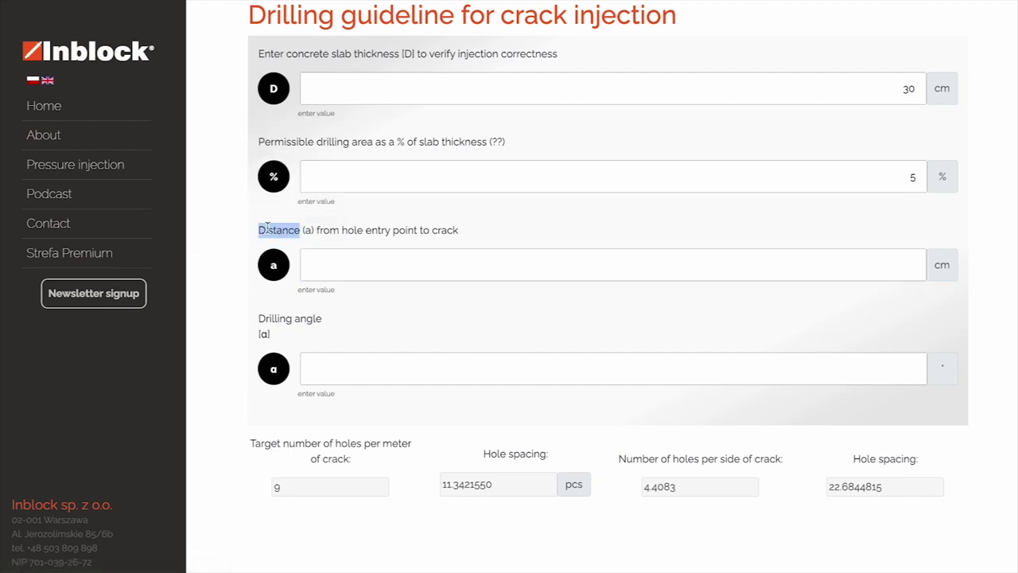
{"action": "key", "text": "ctrl+shift+Right"}
{"action": "key", "text": "ctrl+shift+Right"}
{"action": "key", "text": "ctrl+shift+Right"}
{"action": "key", "text": "ctrl+shift+Right"}
{"action": "key", "text": "ctrl+shift+Right"}
{"action": "key", "text": "ctrl+shift+Right"}
{"action": "key", "text": "ctrl+shift+Right"}
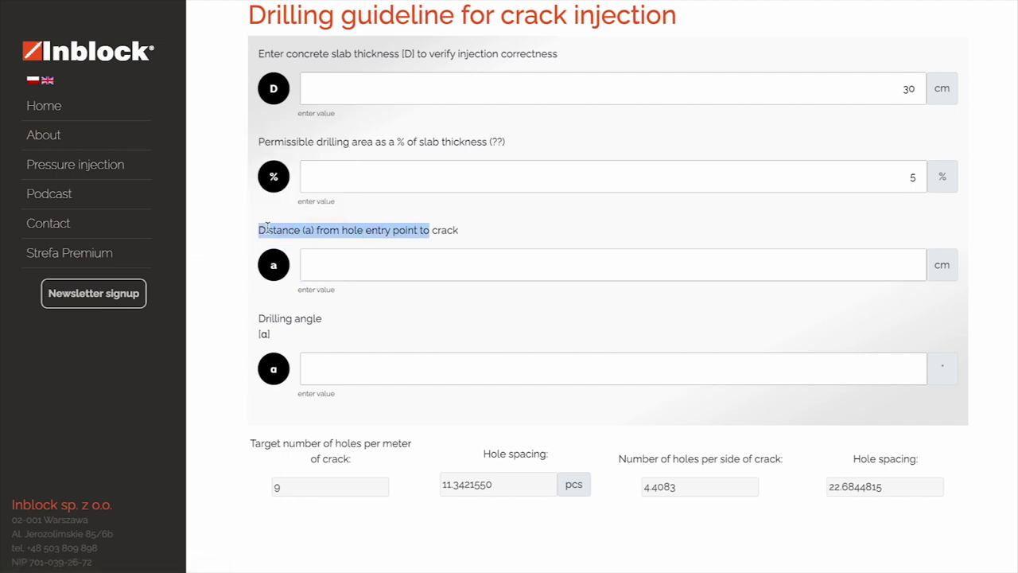
{"action": "left_click", "coordinate": [415, 276]}
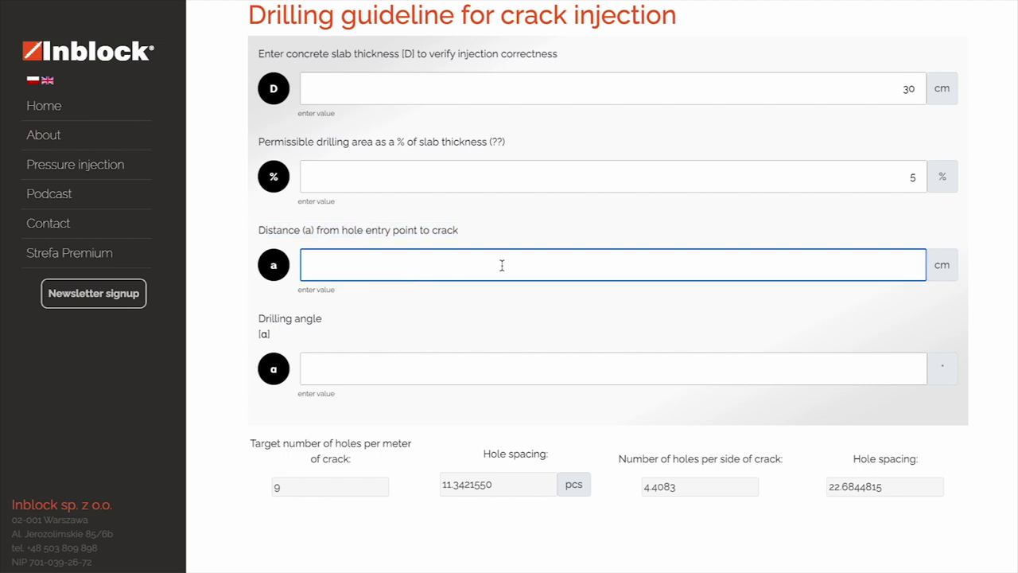
{"action": "type", "text": "15"}
{"action": "key", "text": "Tab"}
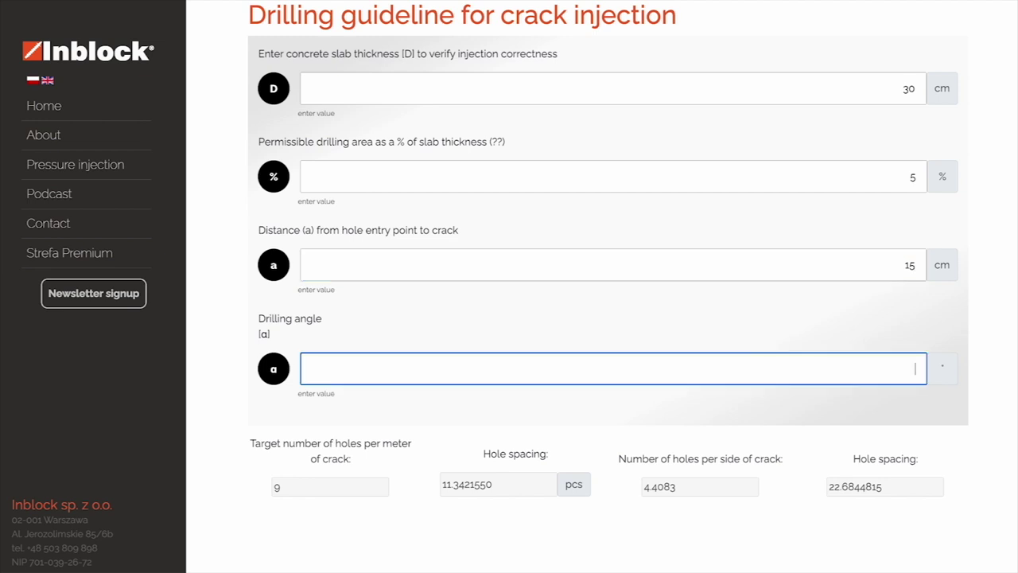
Set the drilling angle to 45°.
{"action": "triple_click", "coordinate": [276, 317]}
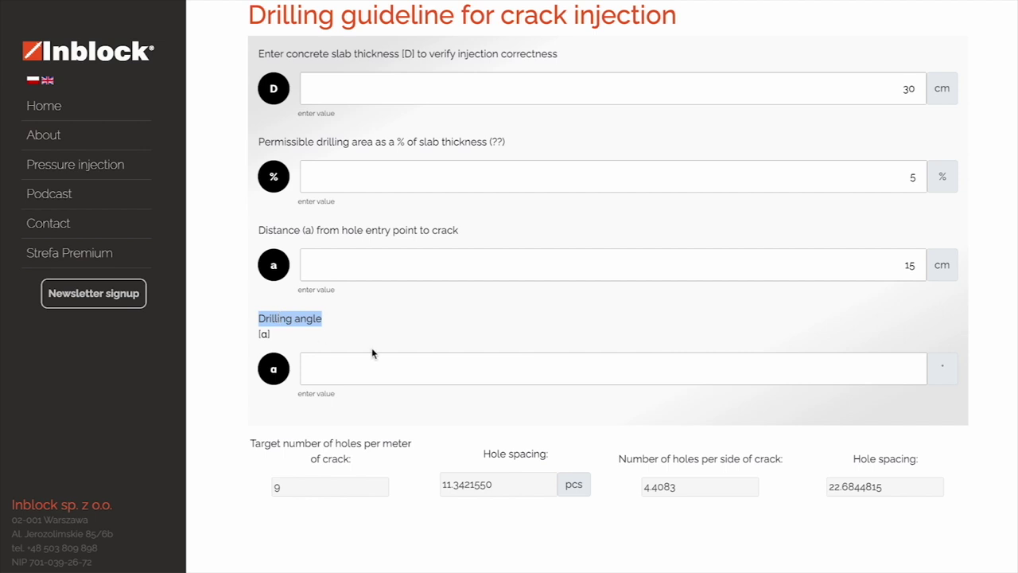
{"action": "left_click", "coordinate": [430, 371]}
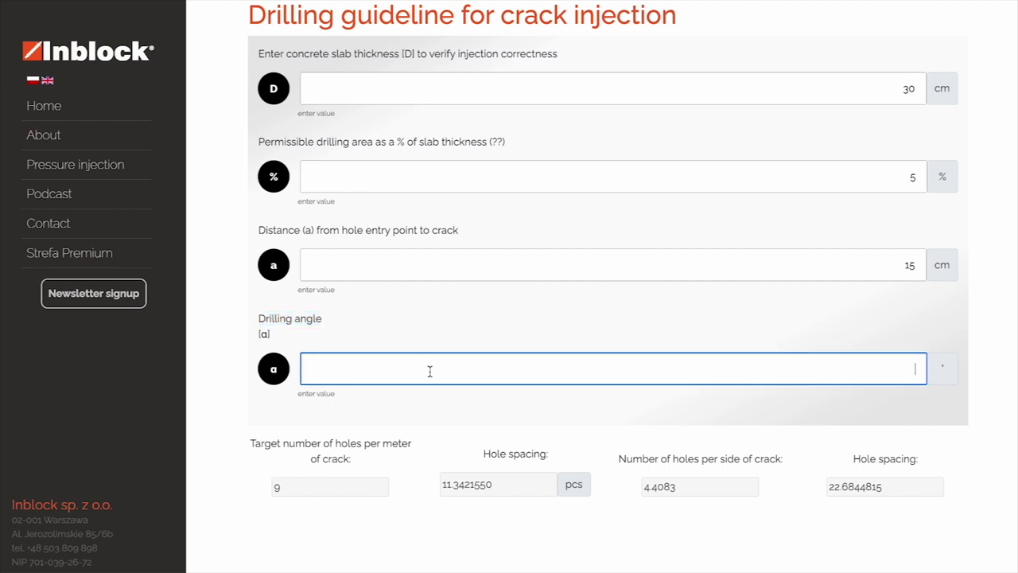
{"action": "type", "text": "45"}
{"action": "scroll", "coordinate": [609, 286], "scroll_direction": "down", "scroll_amount": 4}
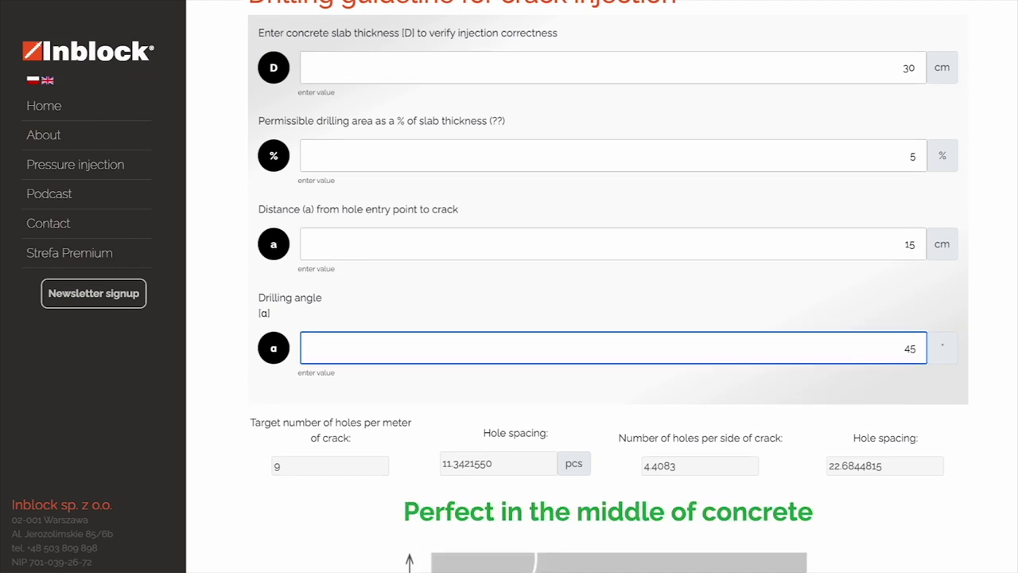
Scroll down to the drilling diagram, briefly enlarge it, then restore normal zoom.
{"action": "scroll", "coordinate": [609, 286], "scroll_direction": "down", "scroll_amount": 2}
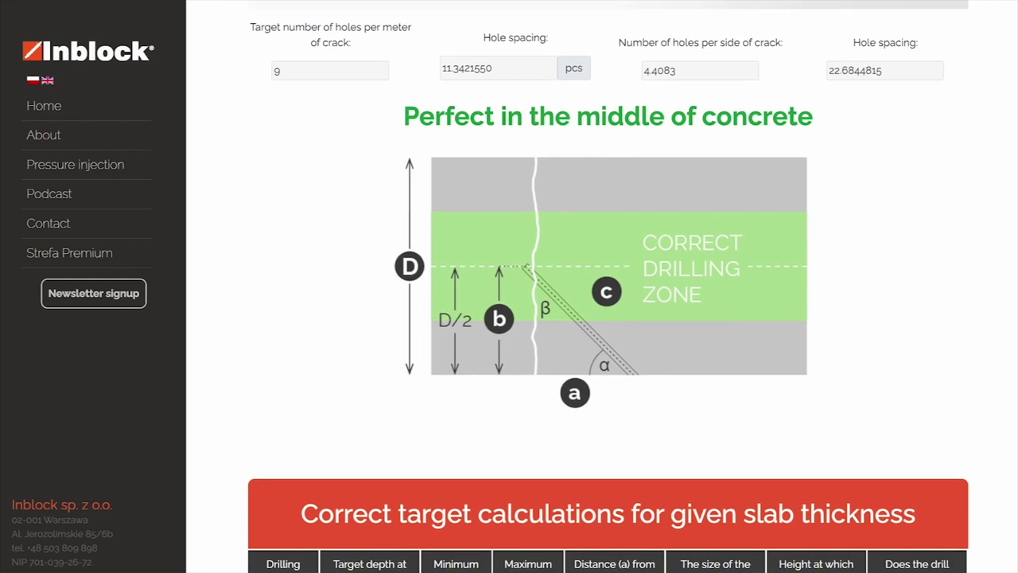
{"action": "key", "text": "ctrl+plus"}
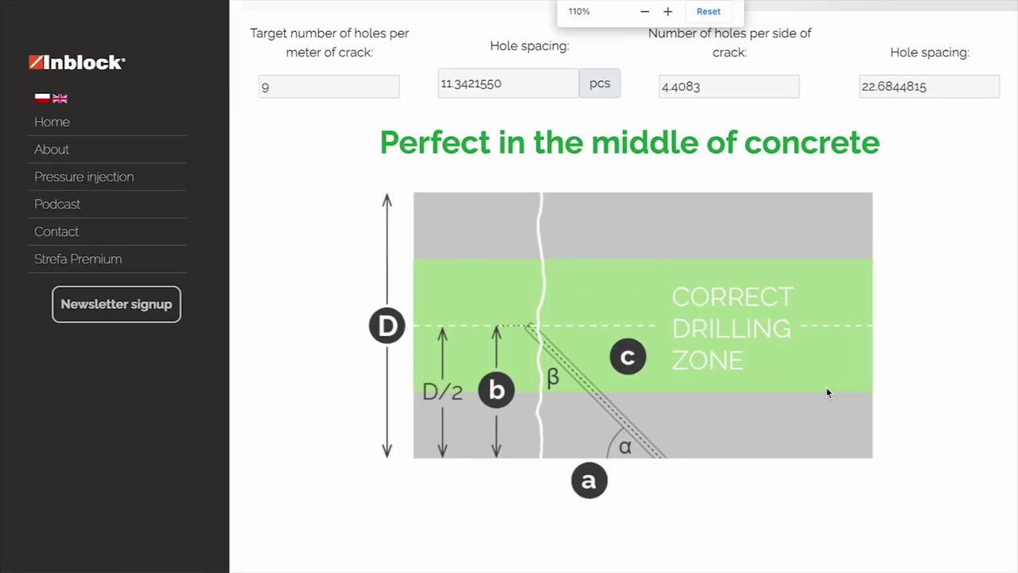
{"action": "key", "text": "ctrl+plus"}
{"action": "key", "text": "ctrl+plus"}
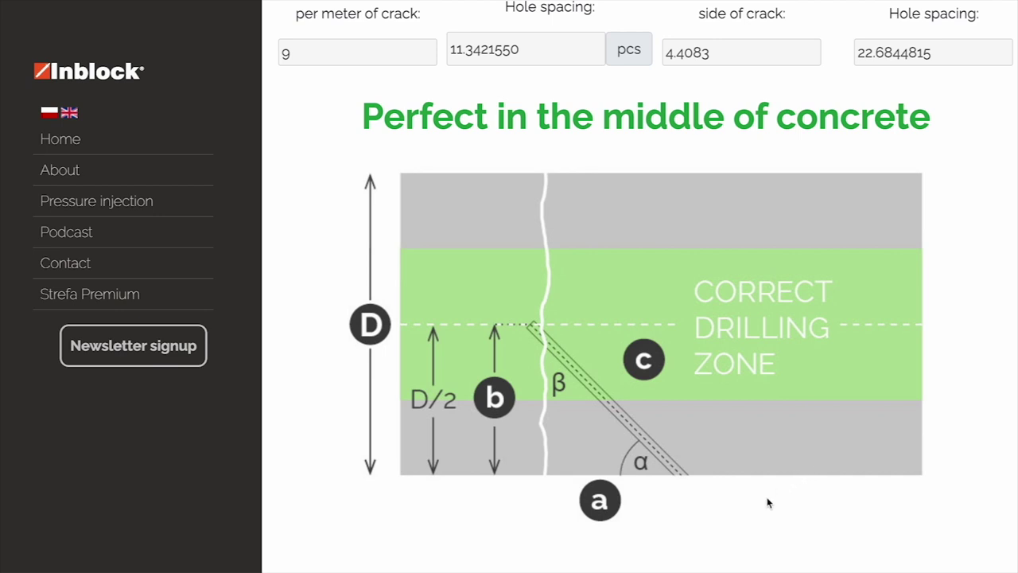
{"action": "key", "text": "ctrl+minus"}
{"action": "key", "text": "ctrl+minus"}
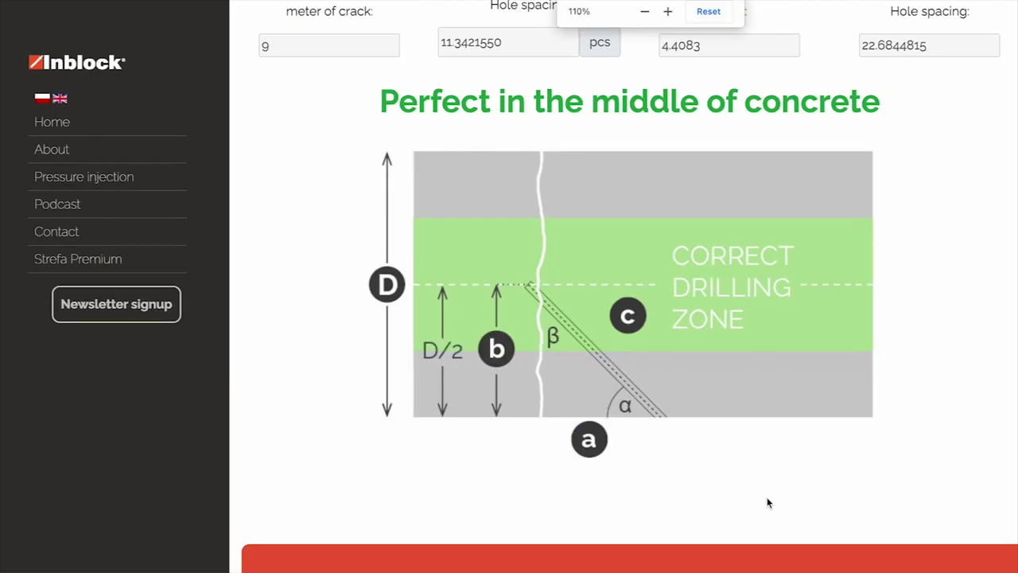
{"action": "scroll", "coordinate": [767, 496], "scroll_direction": "down", "scroll_amount": 1}
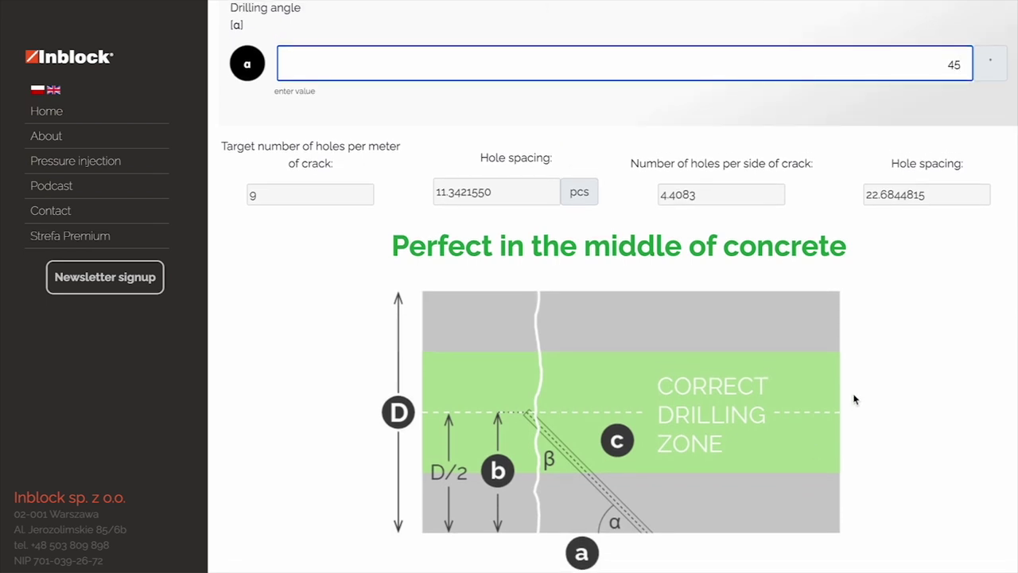
Lower the drilling angle to 44° and then 42°, checking the results.
{"action": "key", "text": "Down"}
{"action": "scroll", "coordinate": [619, 287], "scroll_direction": "down", "scroll_amount": 1}
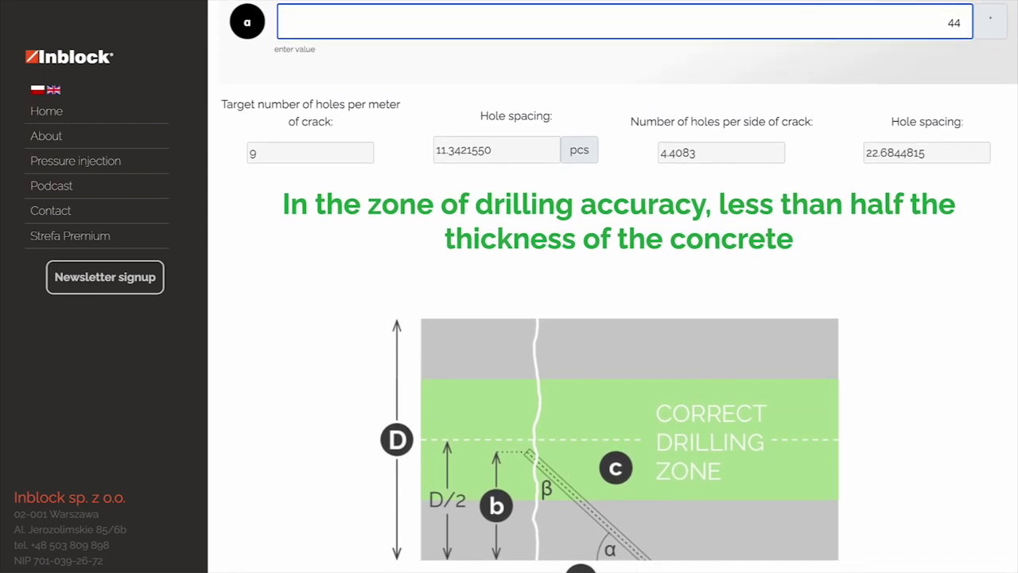
{"action": "key", "text": "Down"}
{"action": "key", "text": "Down"}
{"action": "scroll", "coordinate": [620, 287], "scroll_direction": "down", "scroll_amount": 1}
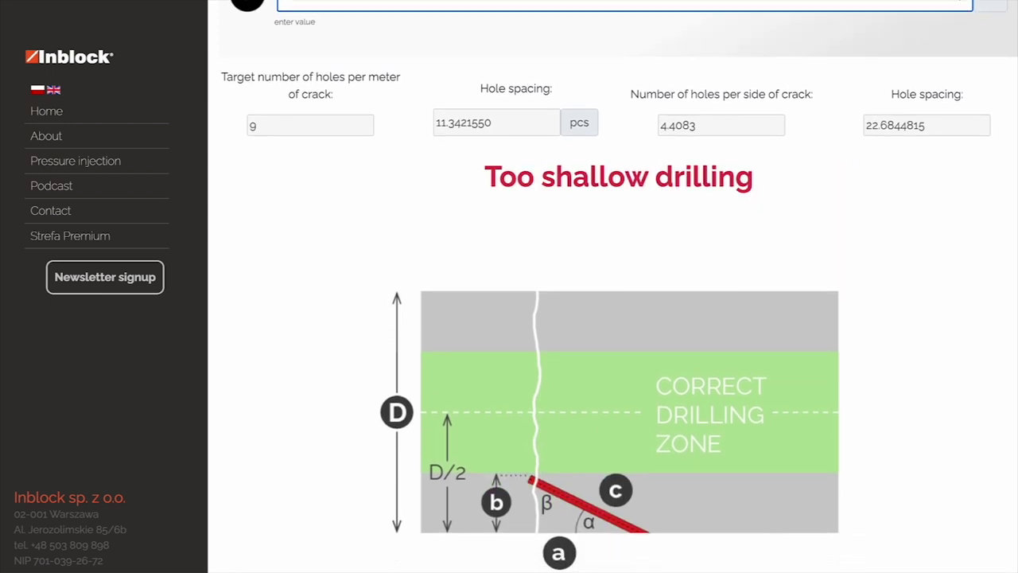
{"action": "scroll", "coordinate": [620, 286], "scroll_direction": "up", "scroll_amount": 1}
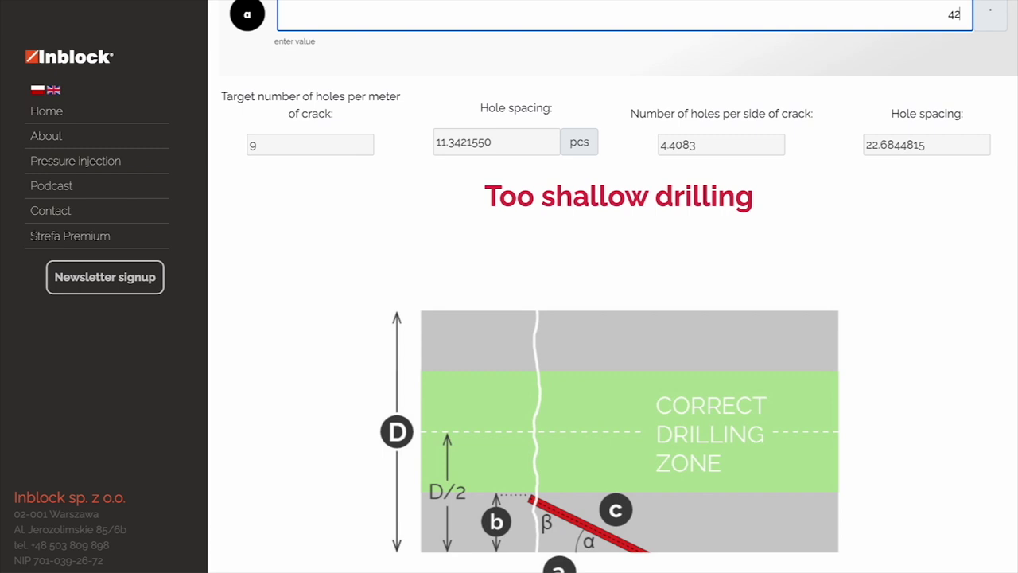
Try drilling angles 47°, 43° and 42°, then change it to 70°.
{"action": "key", "text": "BackSpace"}
{"action": "type", "text": "7"}
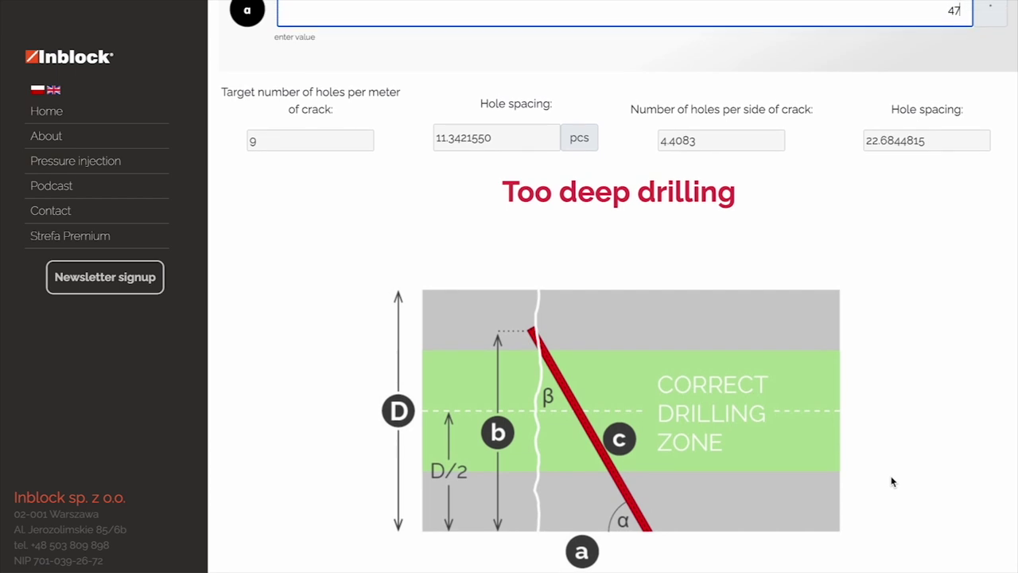
{"action": "key", "text": "BackSpace"}
{"action": "type", "text": "3"}
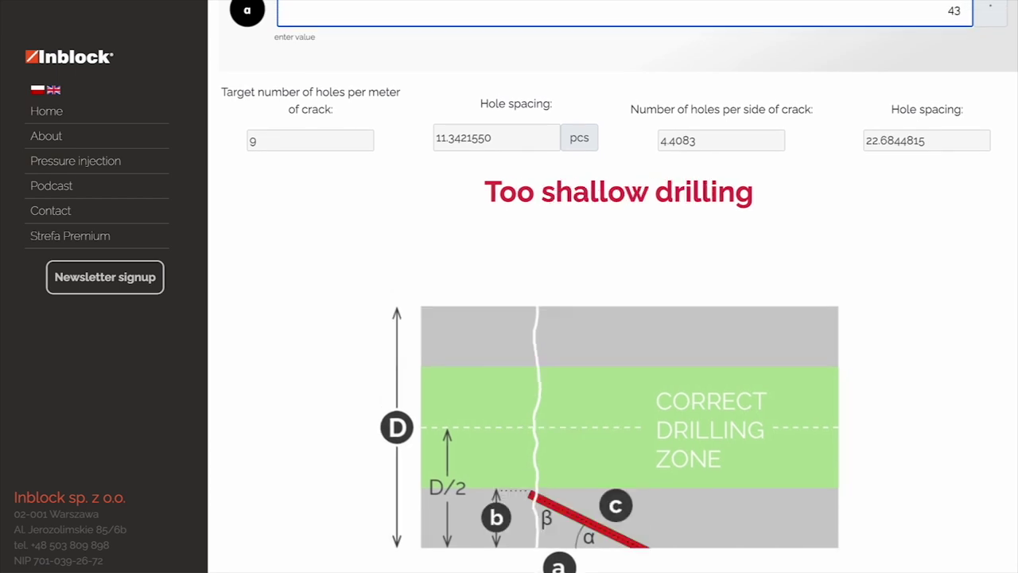
{"action": "key", "text": "BackSpace"}
{"action": "type", "text": "2"}
{"action": "key", "text": "BackSpace"}
{"action": "key", "text": "BackSpace"}
{"action": "type", "text": "70"}
{"action": "scroll", "coordinate": [859, 326], "scroll_direction": "down", "scroll_amount": 1}
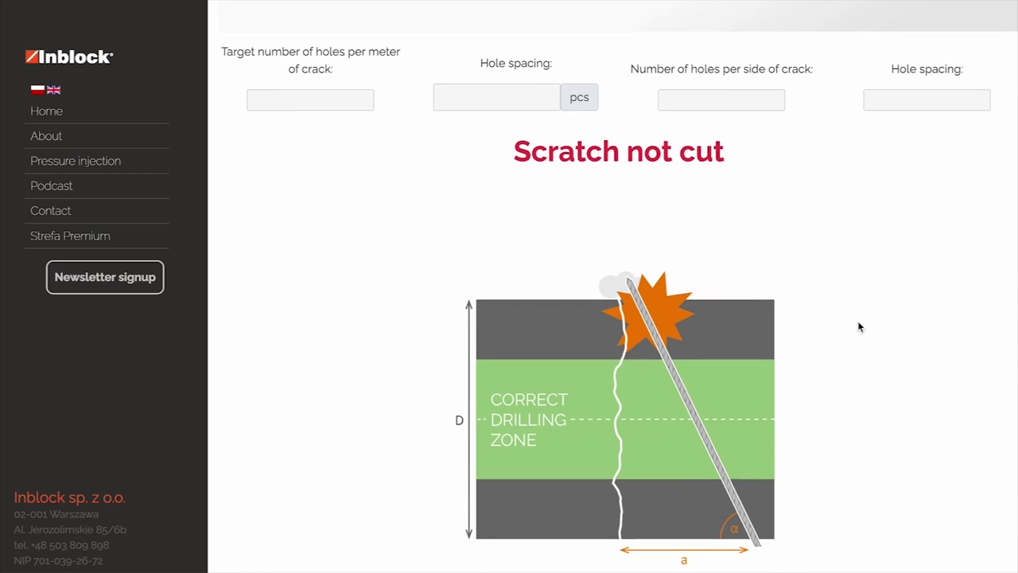
Set the drilling angle back to 45° and review the target-calculations table.
{"action": "scroll", "coordinate": [859, 326], "scroll_direction": "up", "scroll_amount": 1}
{"action": "scroll", "coordinate": [857, 320], "scroll_direction": "up", "scroll_amount": 5}
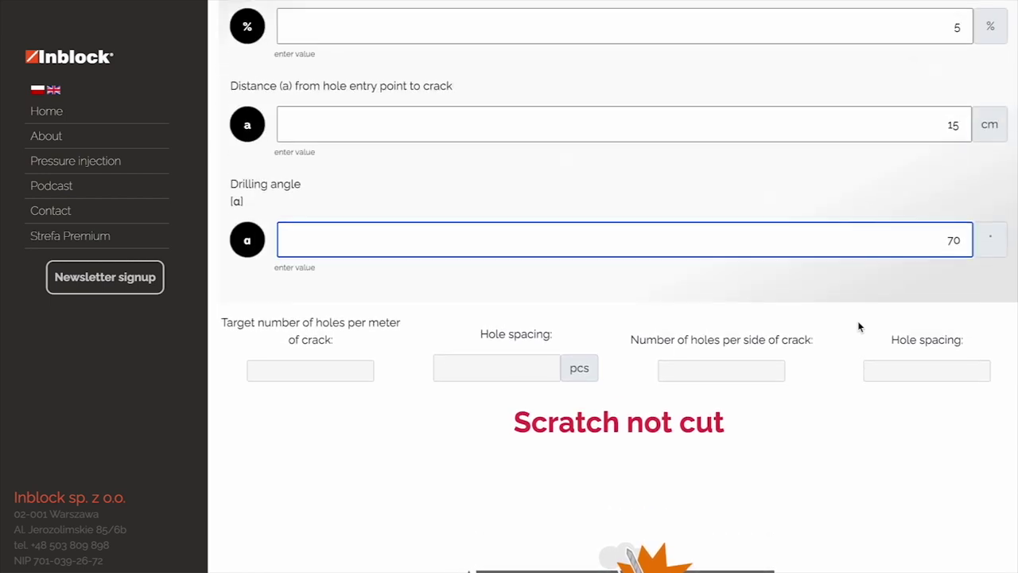
{"action": "left_click", "coordinate": [860, 105]}
{"action": "key", "text": "Tab"}
{"action": "key", "text": "Tab"}
{"action": "key", "text": "Tab"}
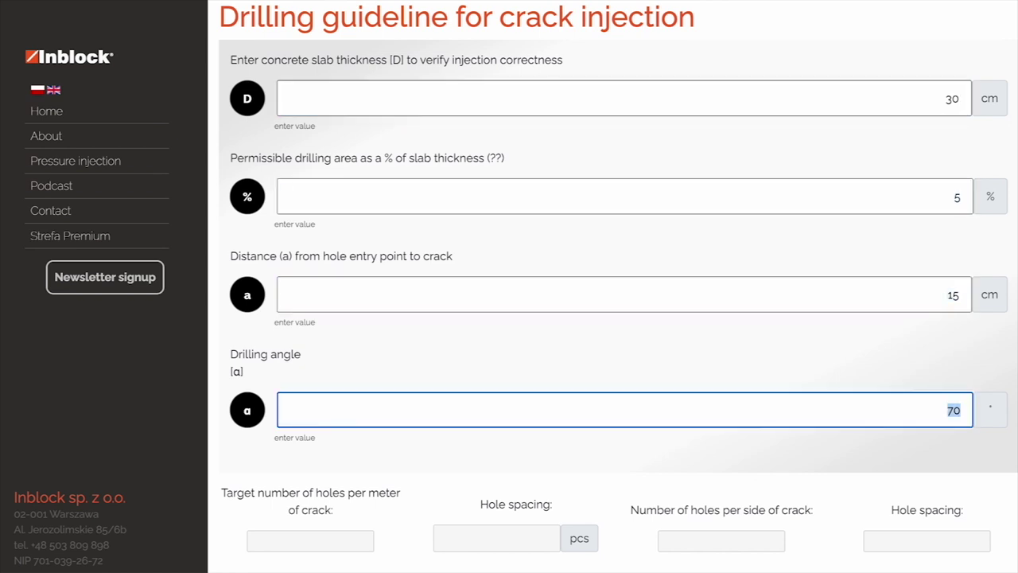
{"action": "type", "text": "45"}
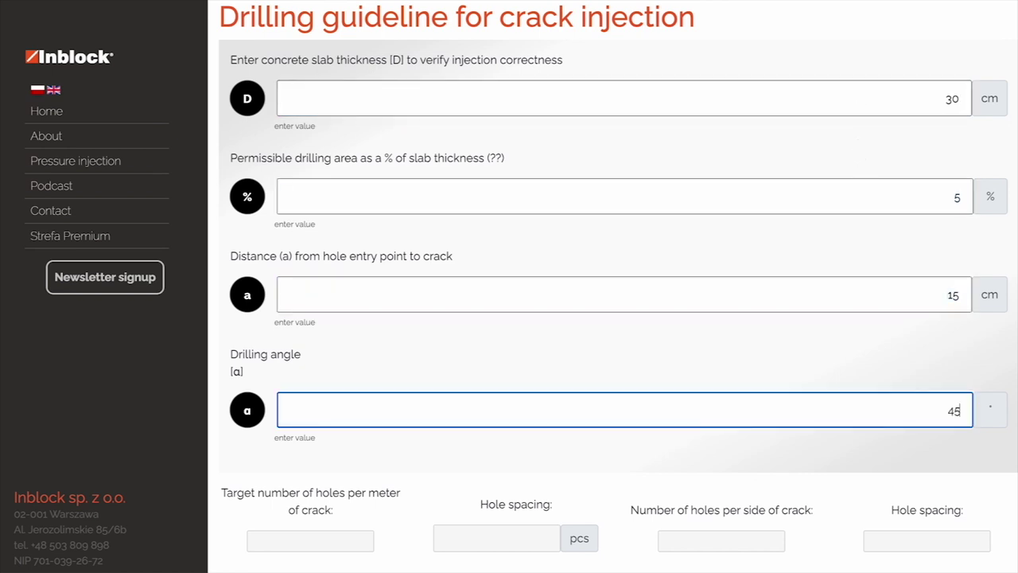
{"action": "key", "text": "Tab"}
{"action": "scroll", "coordinate": [864, 129], "scroll_direction": "down", "scroll_amount": 6}
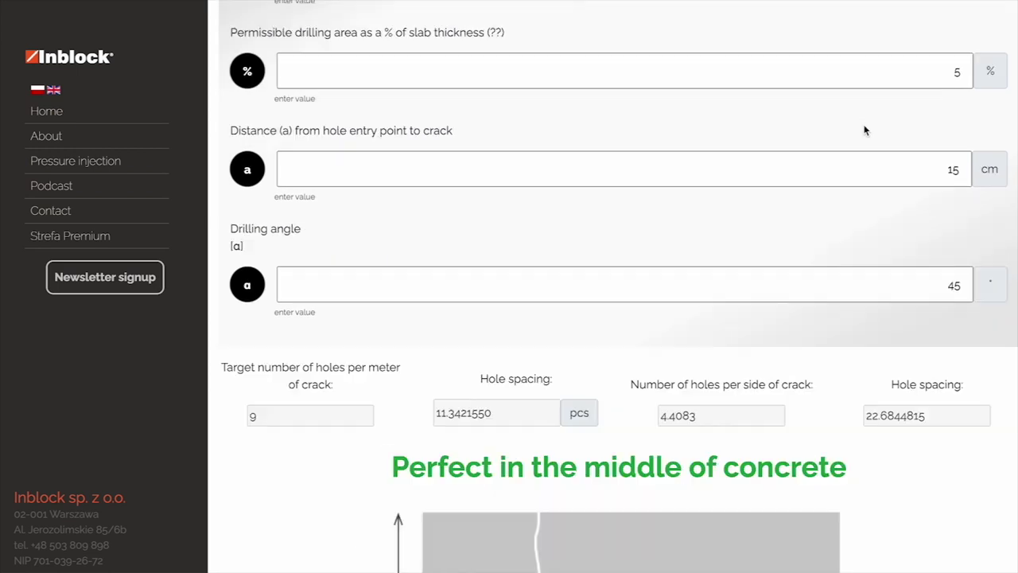
{"action": "scroll", "coordinate": [865, 130], "scroll_direction": "up", "scroll_amount": 1}
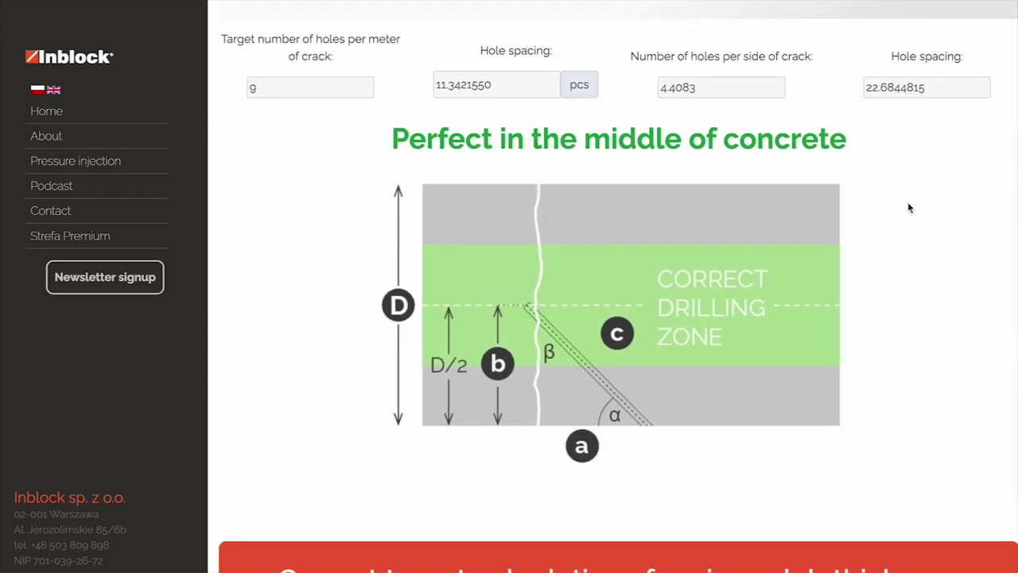
{"action": "scroll", "coordinate": [909, 208], "scroll_direction": "down", "scroll_amount": 5}
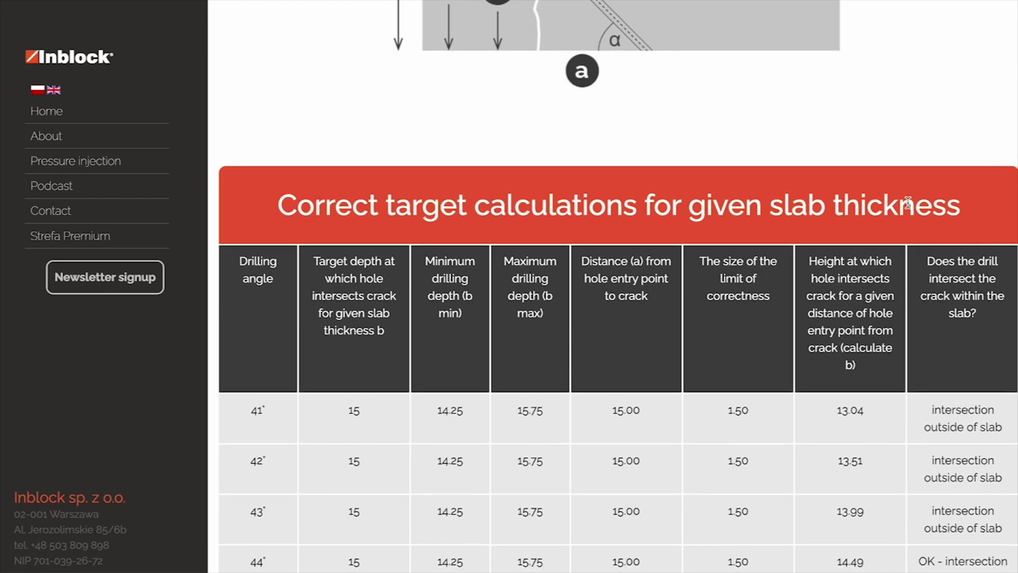
{"action": "double_click", "coordinate": [338, 170]}
{"action": "key", "text": "ctrl+shift+Right"}
{"action": "key", "text": "ctrl+shift+Right"}
{"action": "key", "text": "ctrl+shift+Right"}
{"action": "key", "text": "ctrl+shift+Right"}
{"action": "key", "text": "ctrl+shift+Right"}
{"action": "key", "text": "ctrl+shift+Right"}
{"action": "left_click", "coordinate": [727, 96]}
{"action": "scroll", "coordinate": [727, 97], "scroll_direction": "down", "scroll_amount": 2}
{"action": "scroll", "coordinate": [726, 96], "scroll_direction": "down", "scroll_amount": 1}
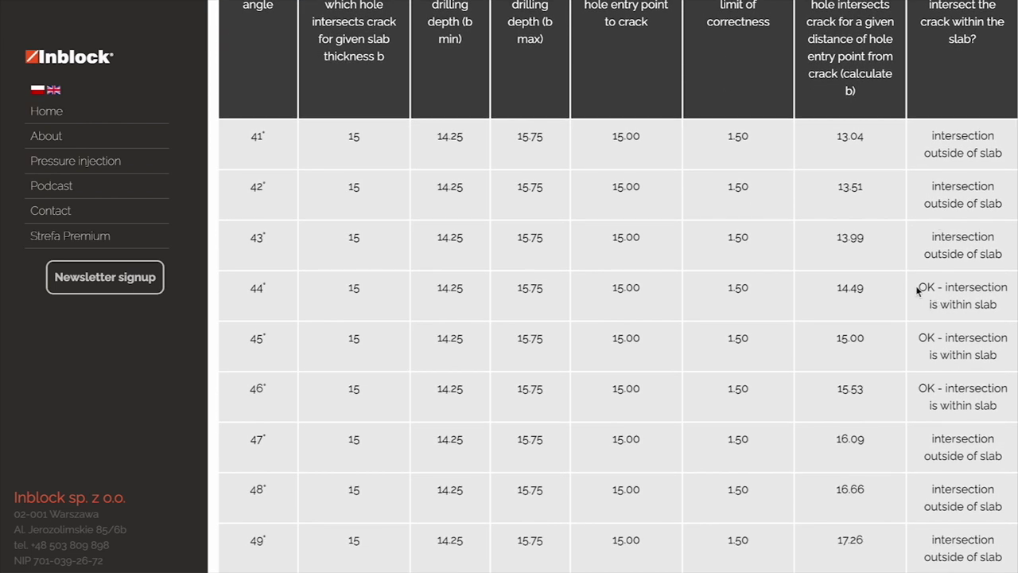
{"action": "left_click_drag", "start_coordinate": [919, 287], "coordinate": [997, 305]}
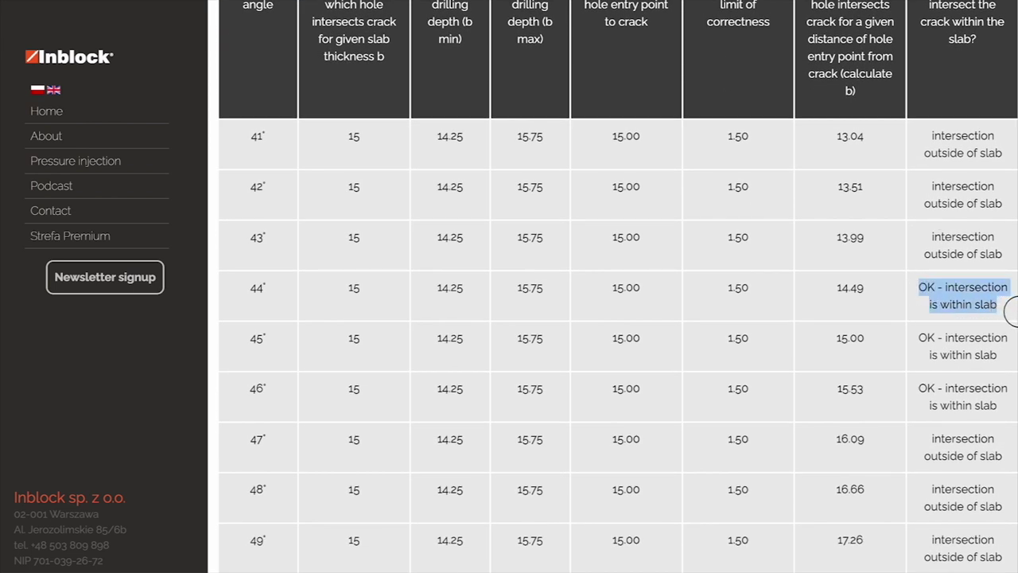
{"action": "left_click", "coordinate": [596, 293]}
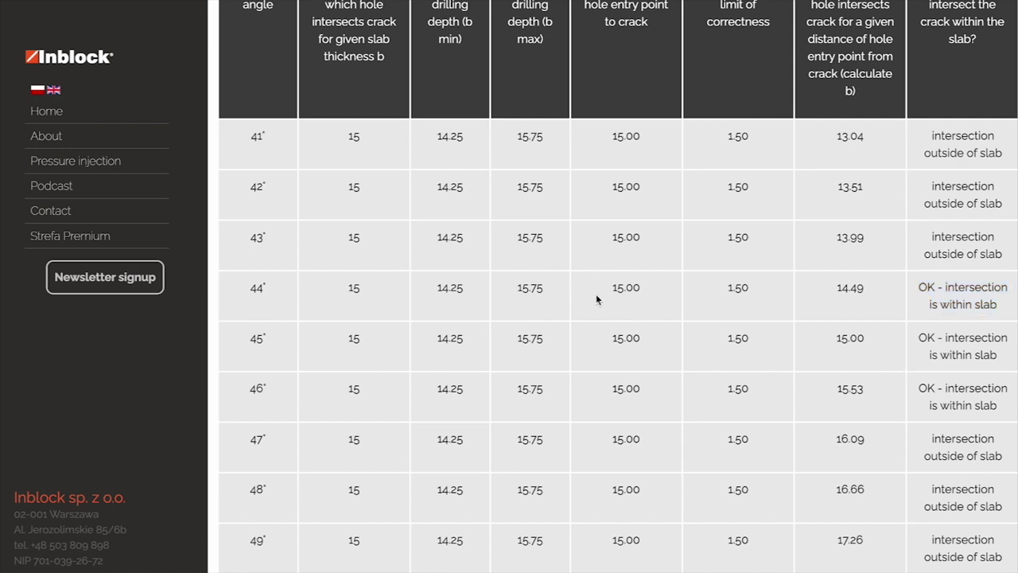
{"action": "scroll", "coordinate": [559, 295], "scroll_direction": "up", "scroll_amount": 5}
{"action": "scroll", "coordinate": [558, 300], "scroll_direction": "up", "scroll_amount": 5}
{"action": "double_click", "coordinate": [952, 98]}
{"action": "double_click", "coordinate": [952, 295]}
{"action": "double_click", "coordinate": [957, 411]}
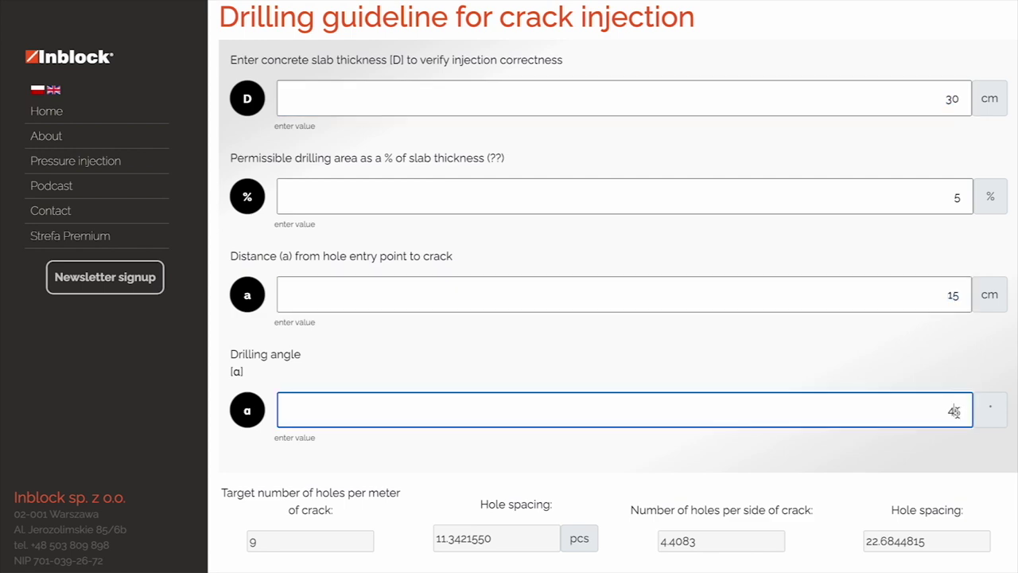
{"action": "left_click", "coordinate": [896, 340]}
{"action": "scroll", "coordinate": [896, 341], "scroll_direction": "down", "scroll_amount": 10}
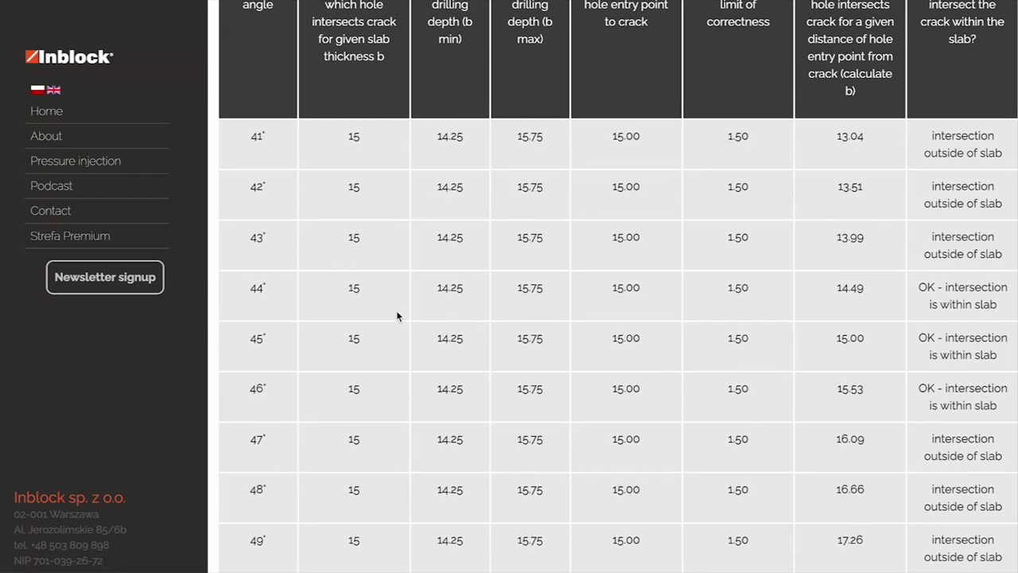
{"action": "double_click", "coordinate": [253, 288]}
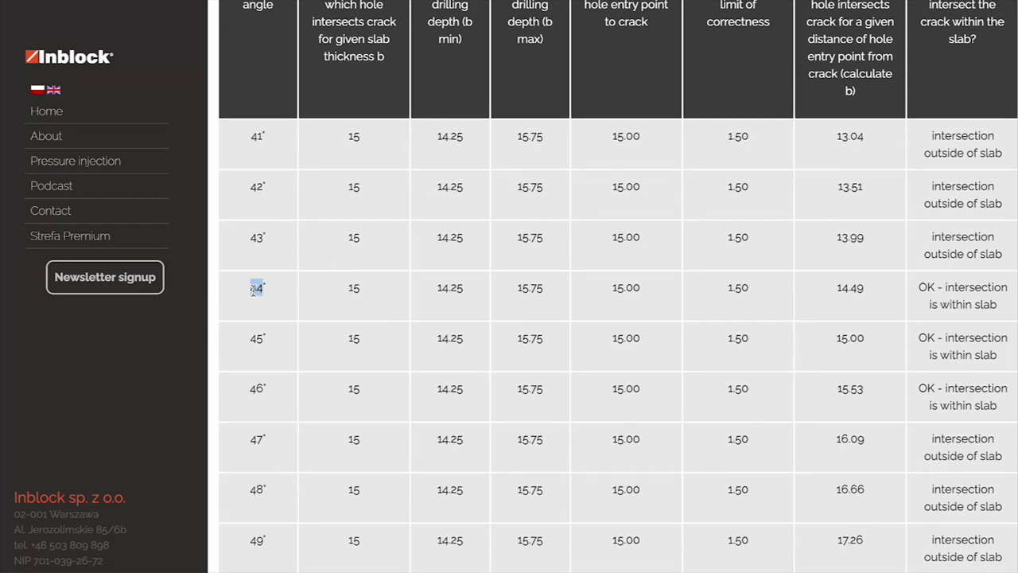
{"action": "double_click", "coordinate": [257, 387]}
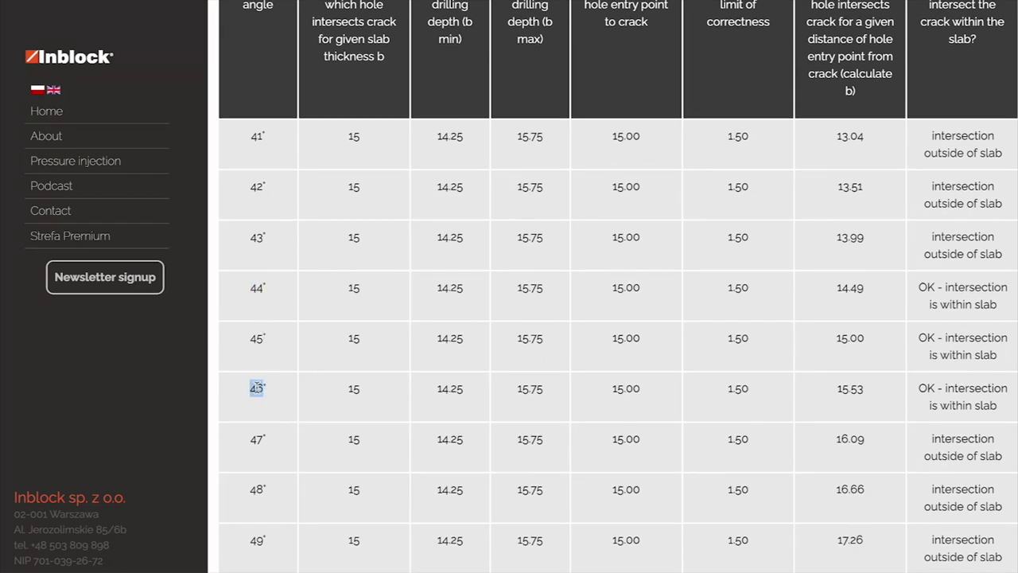
{"action": "double_click", "coordinate": [924, 287]}
{"action": "triple_click", "coordinate": [1000, 311]}
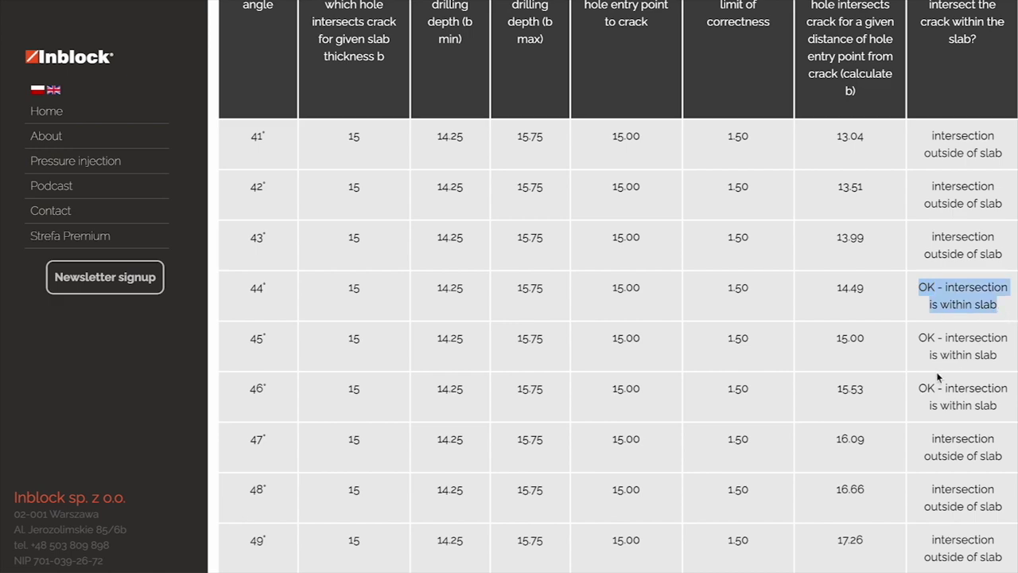
{"action": "left_click", "coordinate": [958, 405]}
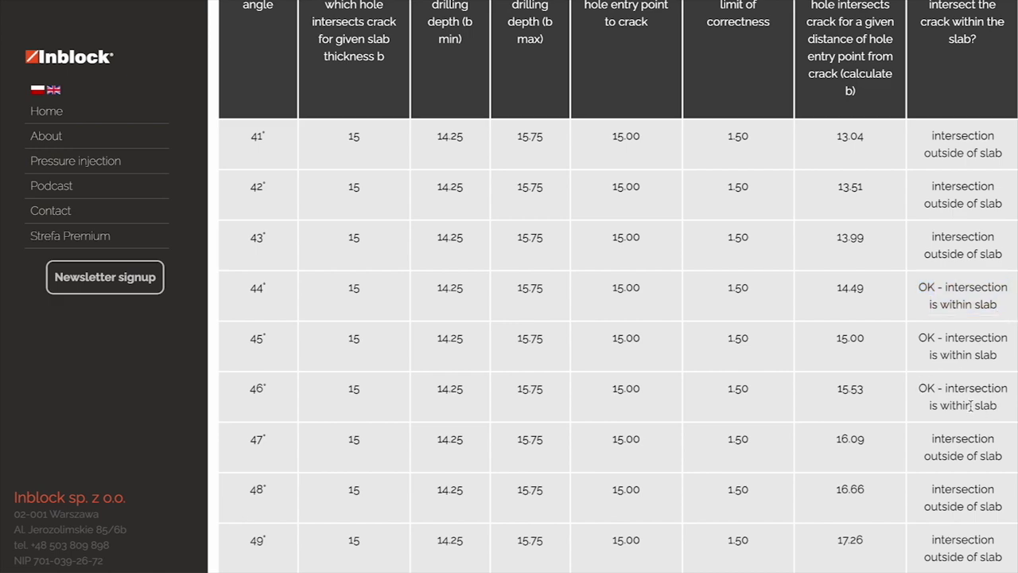
{"action": "scroll", "coordinate": [764, 361], "scroll_direction": "up", "scroll_amount": 10}
{"action": "scroll", "coordinate": [764, 358], "scroll_direction": "up", "scroll_amount": 5}
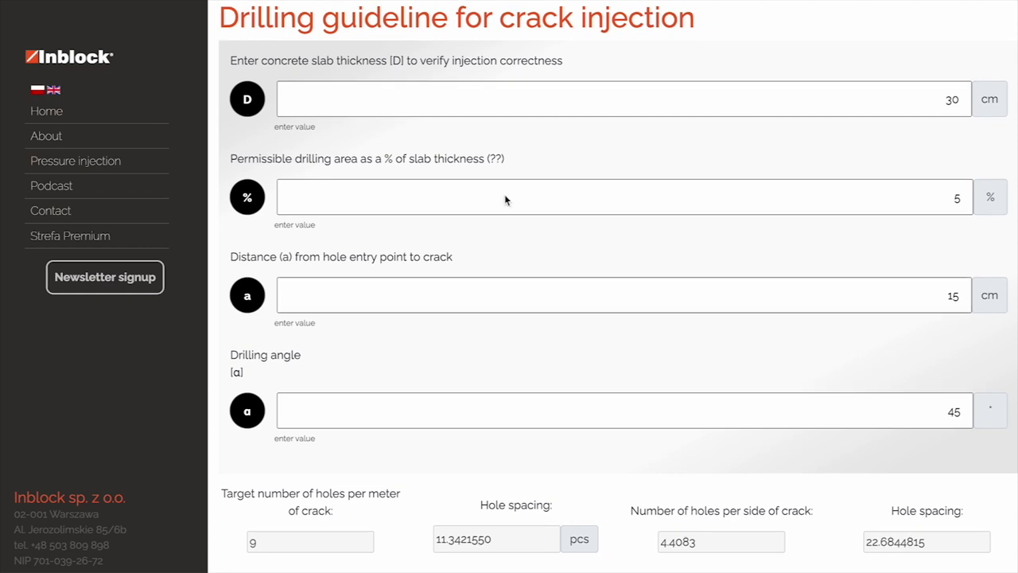
{"action": "double_click", "coordinate": [253, 159]}
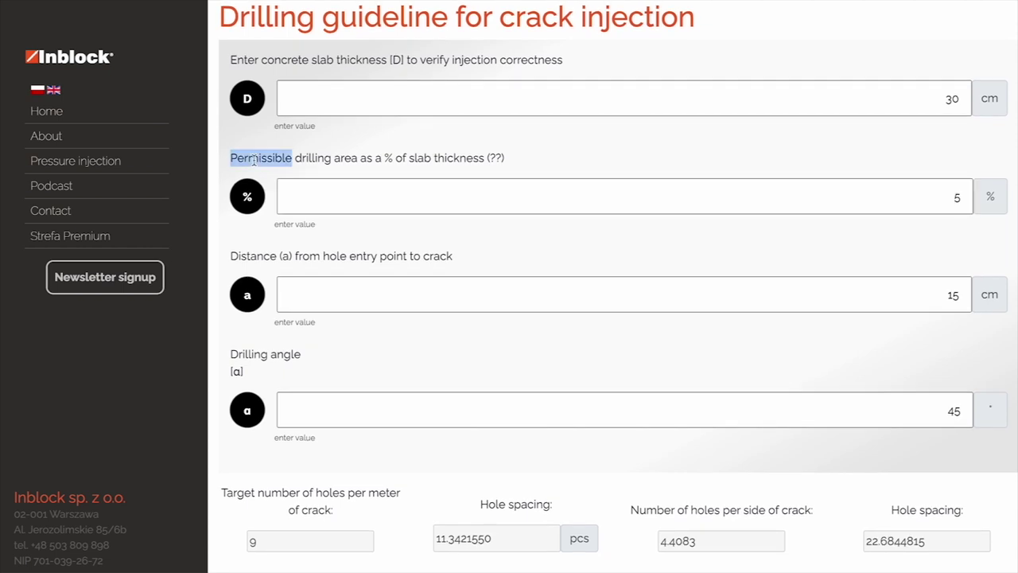
{"action": "key", "text": "ctrl+shift+Right"}
{"action": "key", "text": "ctrl+shift+Right"}
{"action": "key", "text": "ctrl+shift+Right"}
{"action": "key", "text": "ctrl+shift+Right"}
{"action": "key", "text": "ctrl+shift+Right"}
{"action": "key", "text": "ctrl+shift+Right"}
{"action": "key", "text": "ctrl+shift+Right"}
{"action": "key", "text": "ctrl+shift+Right"}
{"action": "key", "text": "ctrl+shift+Right"}
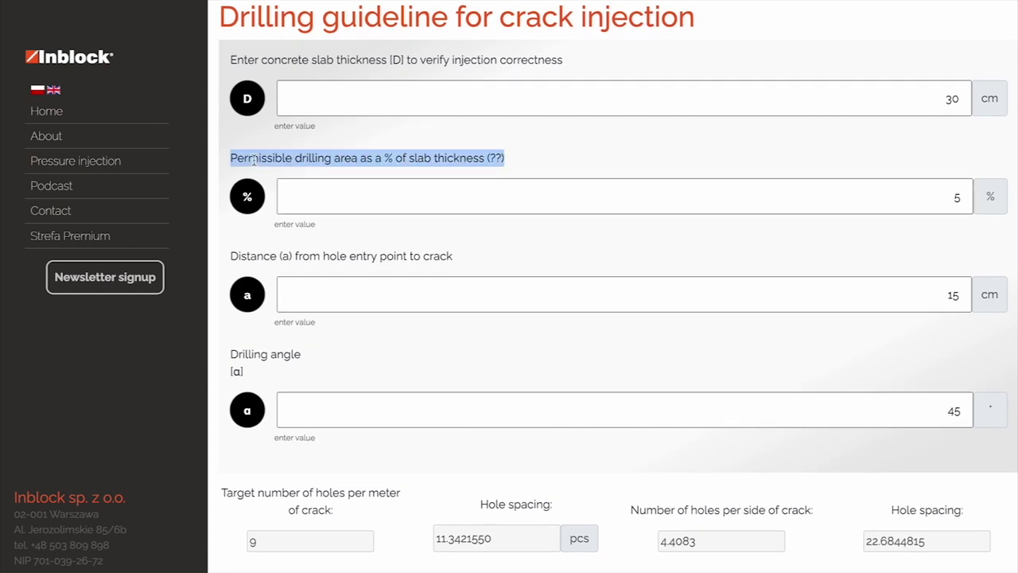
{"action": "left_click", "coordinate": [446, 194]}
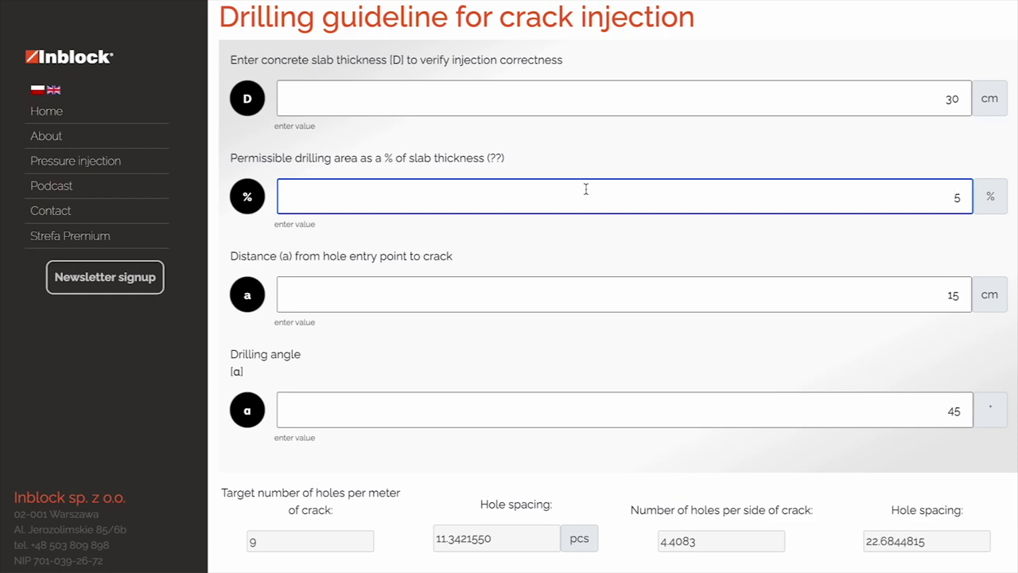
{"action": "scroll", "coordinate": [662, 248], "scroll_direction": "down", "scroll_amount": 8}
{"action": "scroll", "coordinate": [662, 248], "scroll_direction": "up", "scroll_amount": 3}
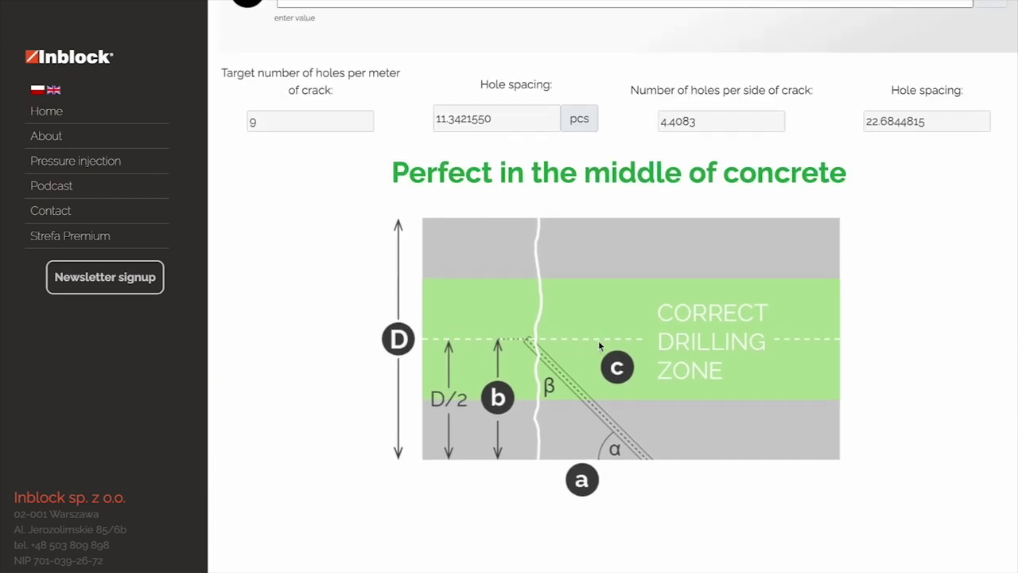
{"action": "scroll", "coordinate": [607, 362], "scroll_direction": "down", "scroll_amount": 1}
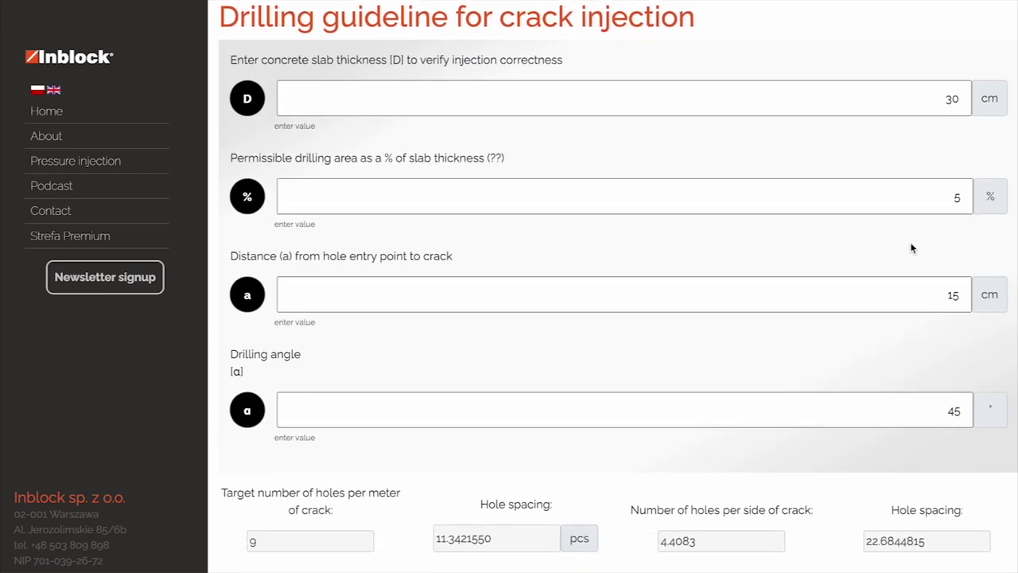
{"action": "scroll", "coordinate": [945, 214], "scroll_direction": "down", "scroll_amount": 6}
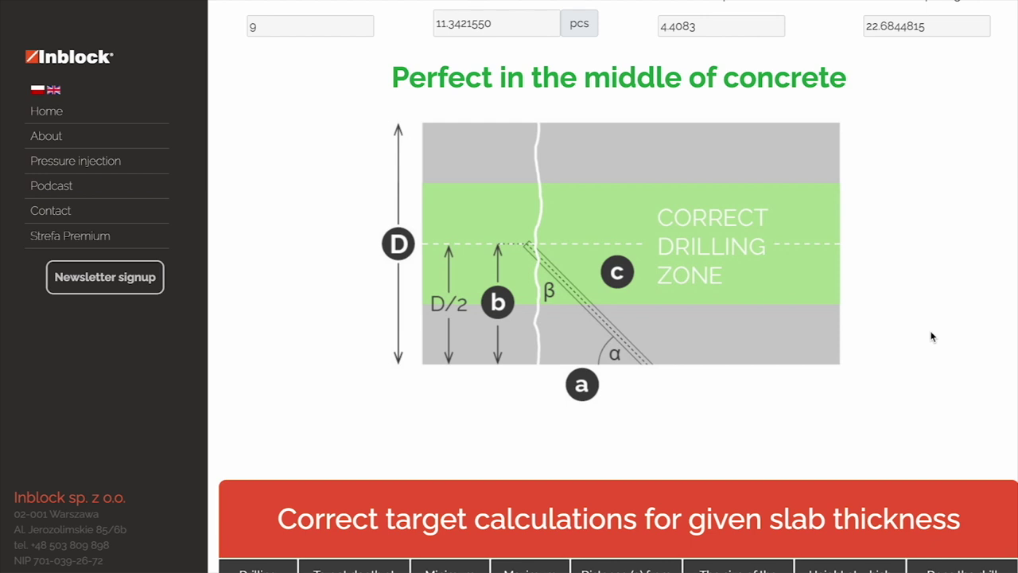
Replace the 5 % permissible drilling area value with 10 %.
{"action": "scroll", "coordinate": [933, 336], "scroll_direction": "up", "scroll_amount": 5}
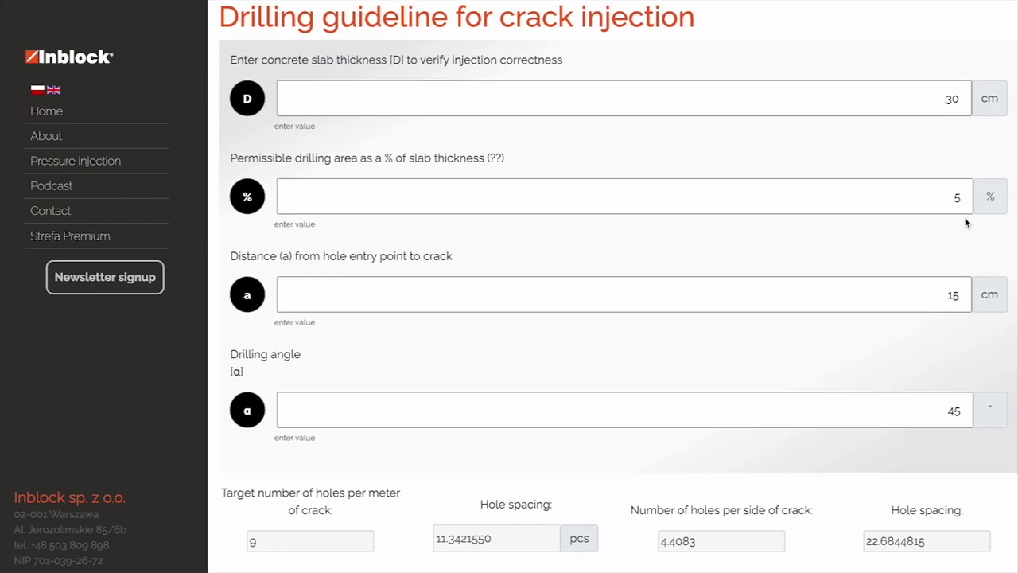
{"action": "left_click", "coordinate": [961, 200]}
{"action": "left_click", "coordinate": [962, 201]}
{"action": "key", "text": "BackSpace"}
{"action": "type", "text": "10"}
{"action": "key", "text": "Tab"}
{"action": "key", "text": "Tab"}
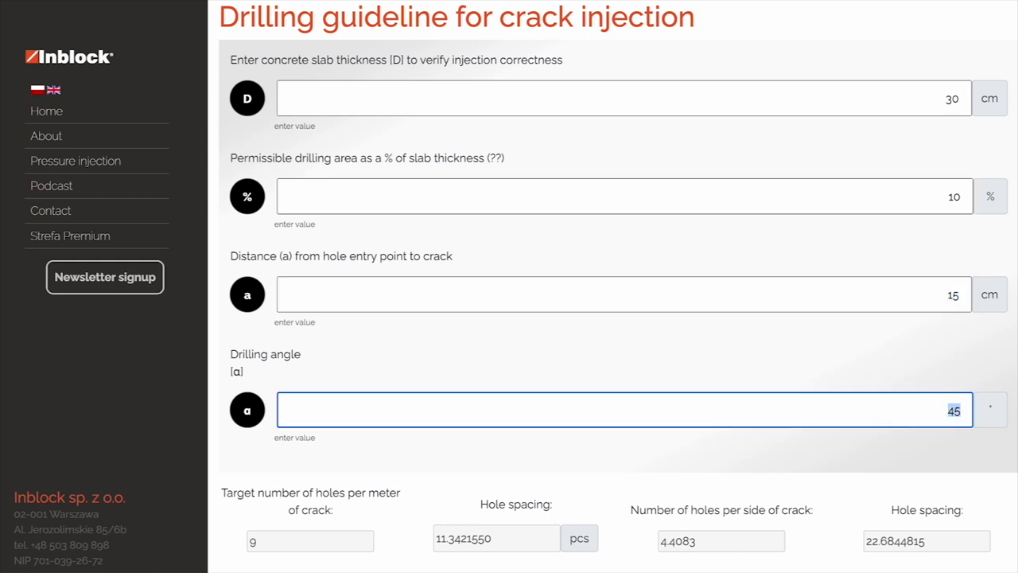